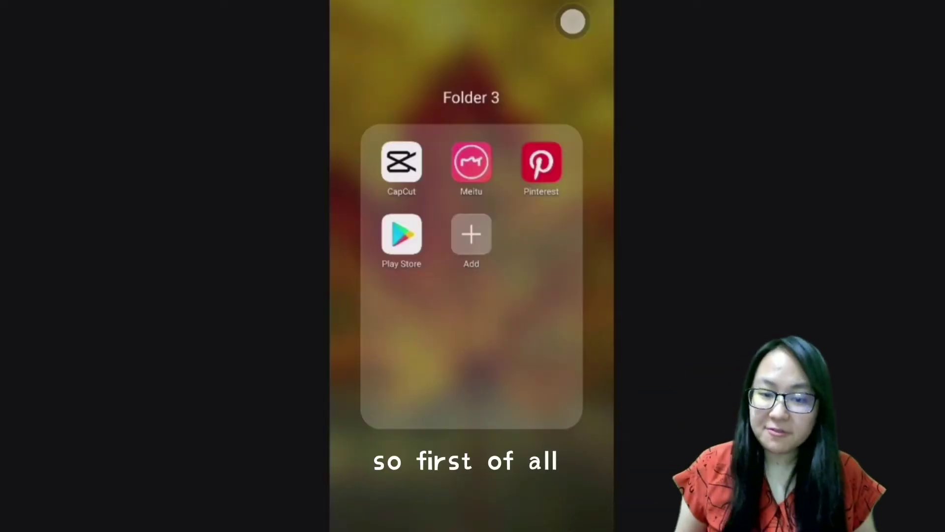
# Create a new CapCut project from the 21-second flower field clip followed by the 3-second mother-and-baby clip.
pyautogui.click(401, 162)
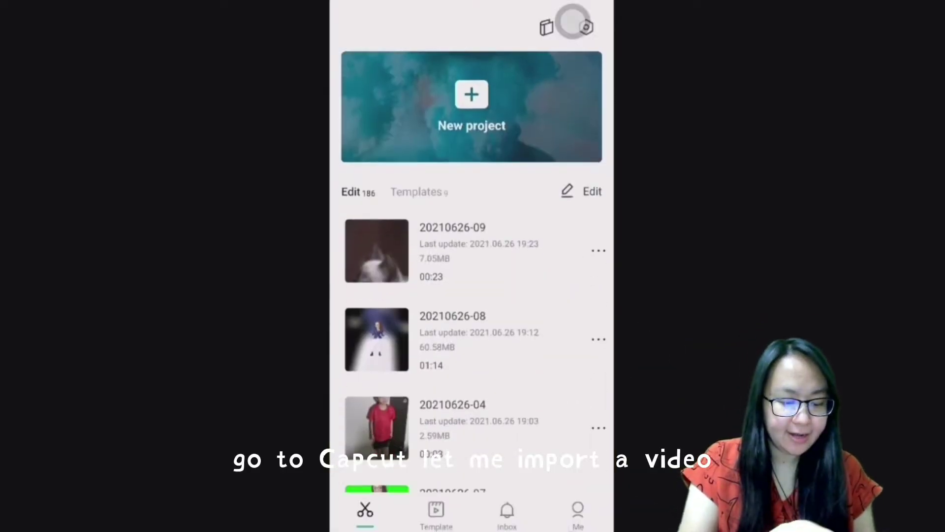
pyautogui.click(472, 106)
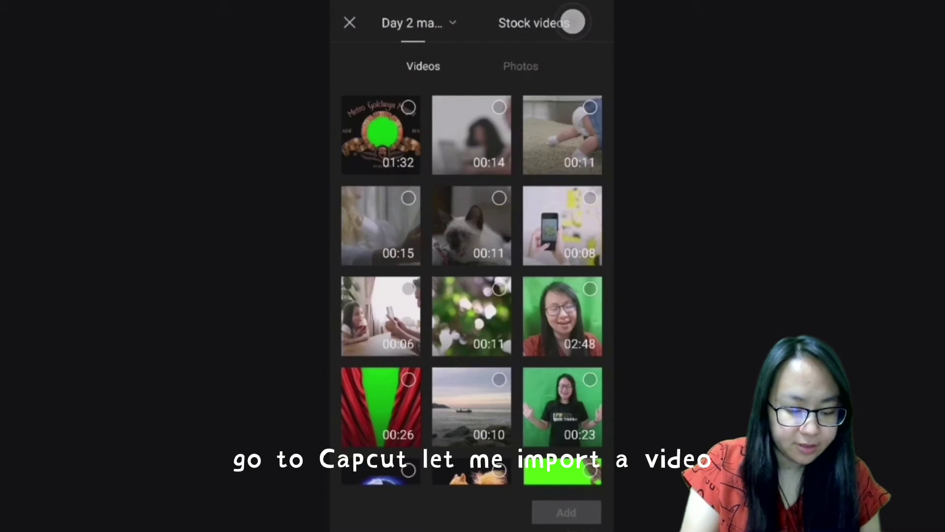
pyautogui.scroll(-4, 471, 287)
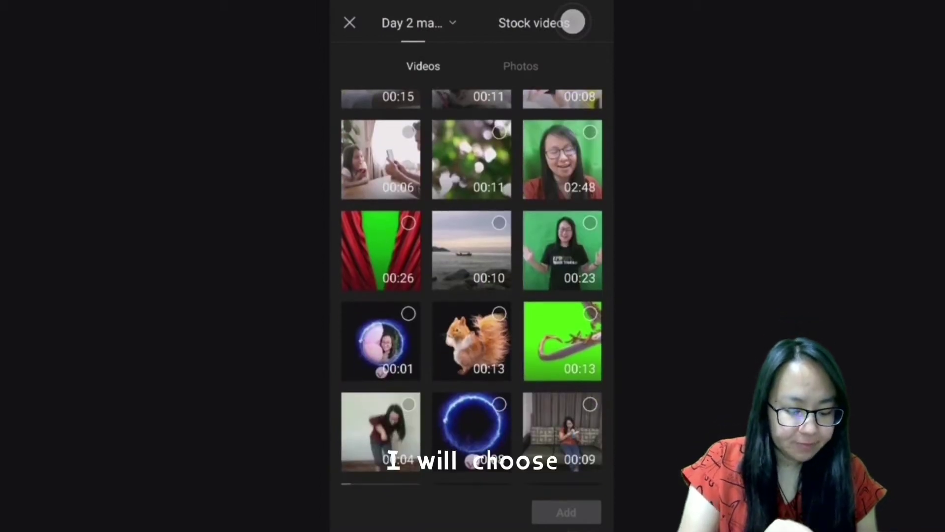
pyautogui.scroll(-10, 471, 287)
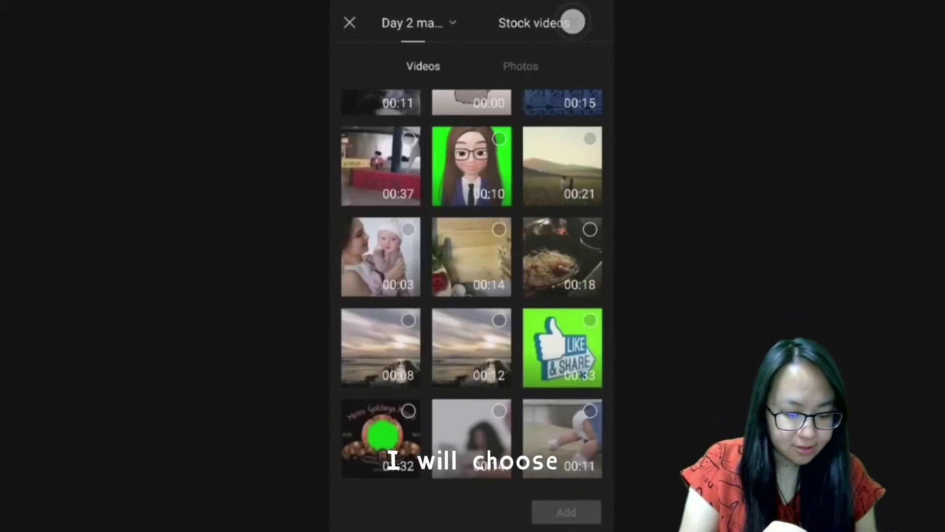
pyautogui.scroll(6, 471, 287)
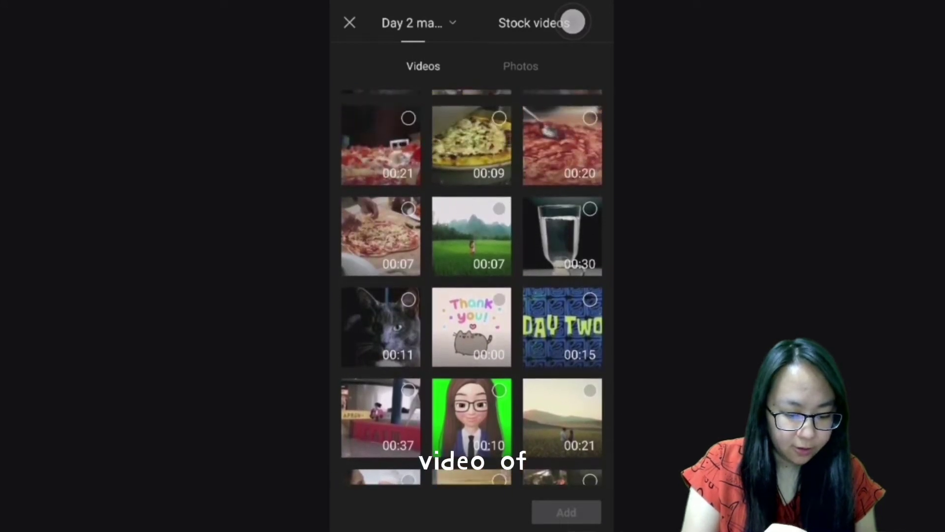
pyautogui.scroll(1, 471, 287)
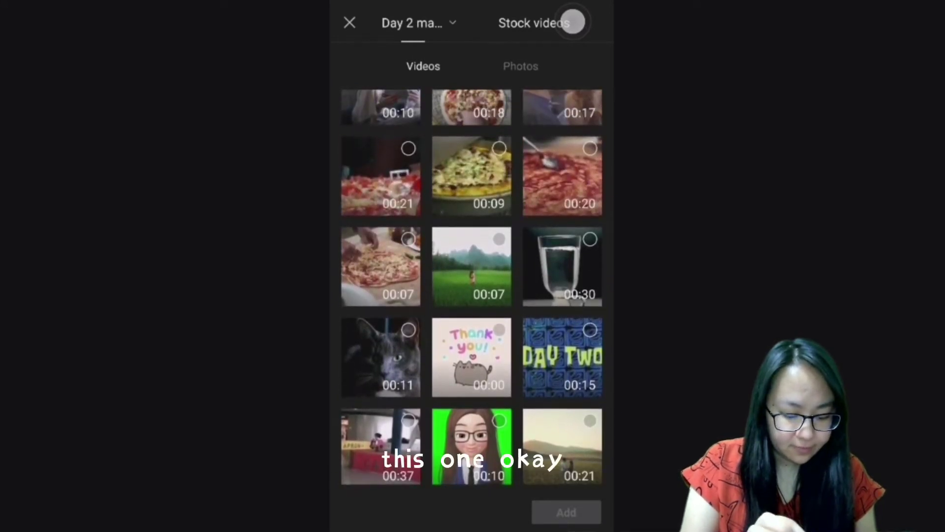
pyautogui.click(590, 420)
pyautogui.scroll(-5, 471, 287)
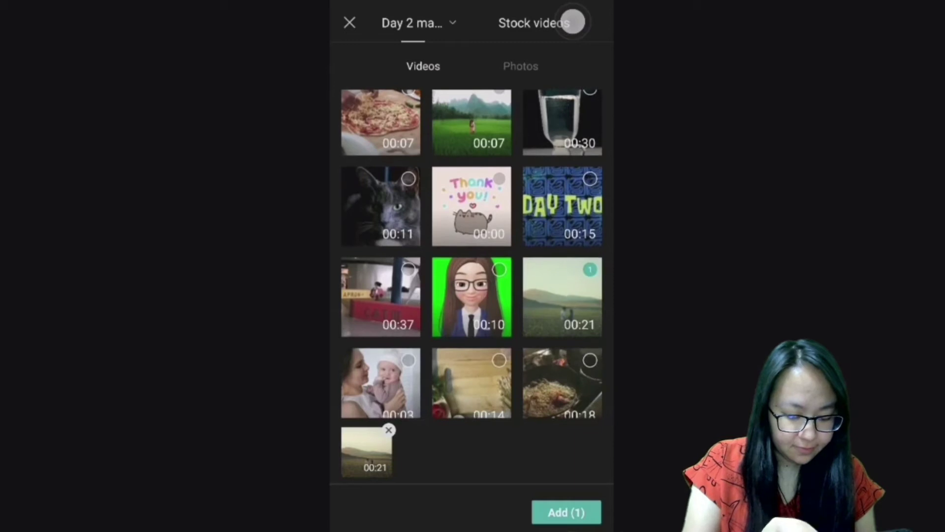
pyautogui.click(408, 283)
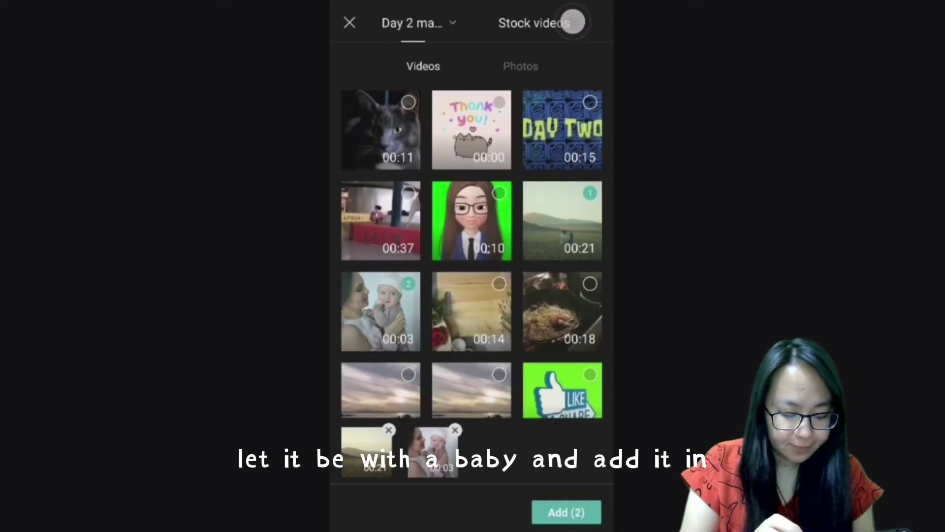
pyautogui.click(566, 512)
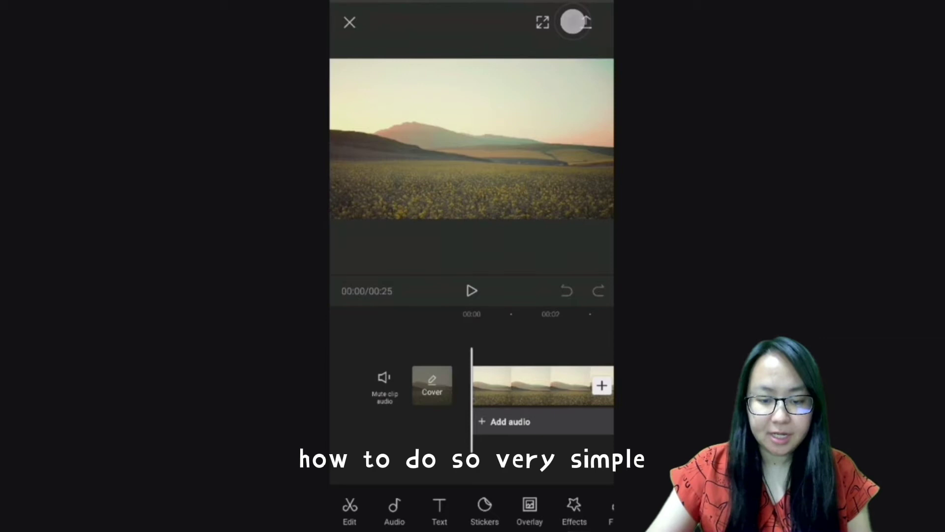
# Record a voiceover about 13 seconds long from the start of the flower field clip.
pyautogui.click(399, 520)
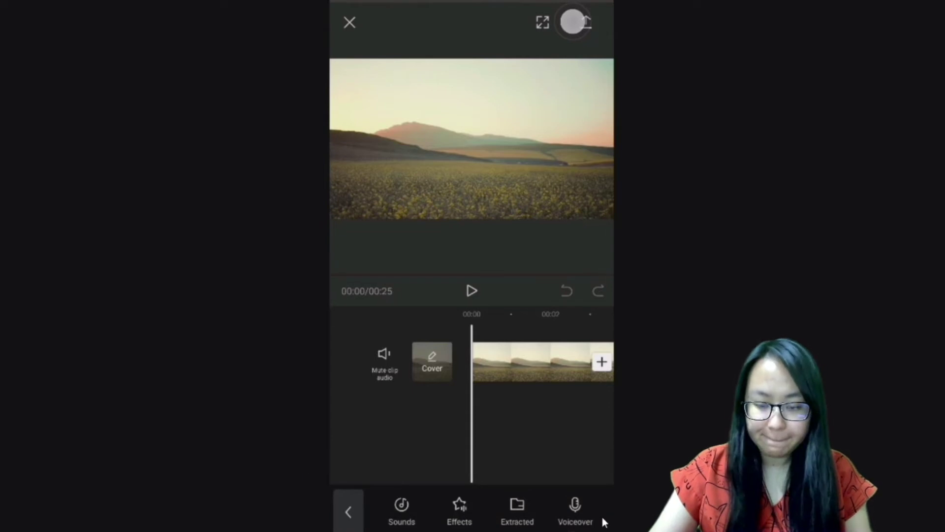
pyautogui.click(573, 509)
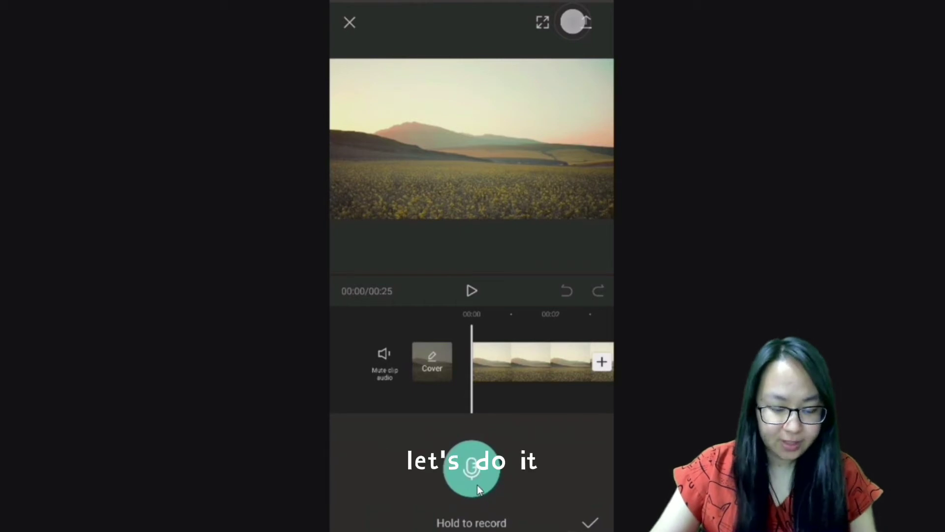
pyautogui.moveTo(477, 485); pyautogui.dragTo(477, 484)
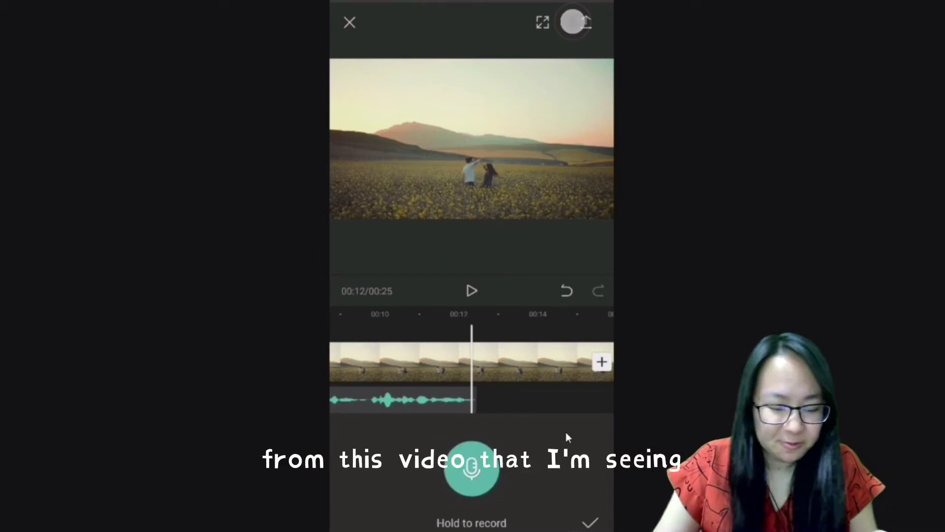
pyautogui.hscroll(-10, 471, 366)
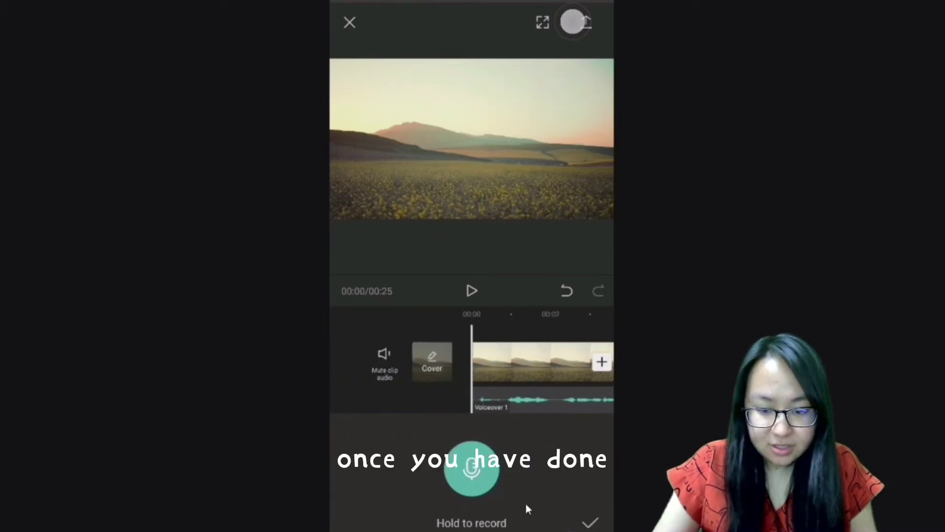
pyautogui.click(590, 523)
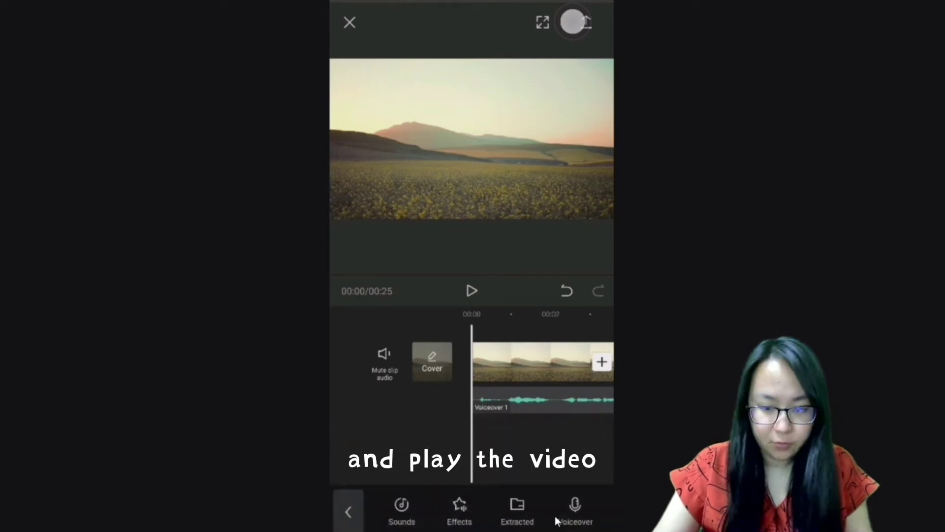
# Play back the recorded voiceover and mute the flower field clip's original sound.
pyautogui.press('space')
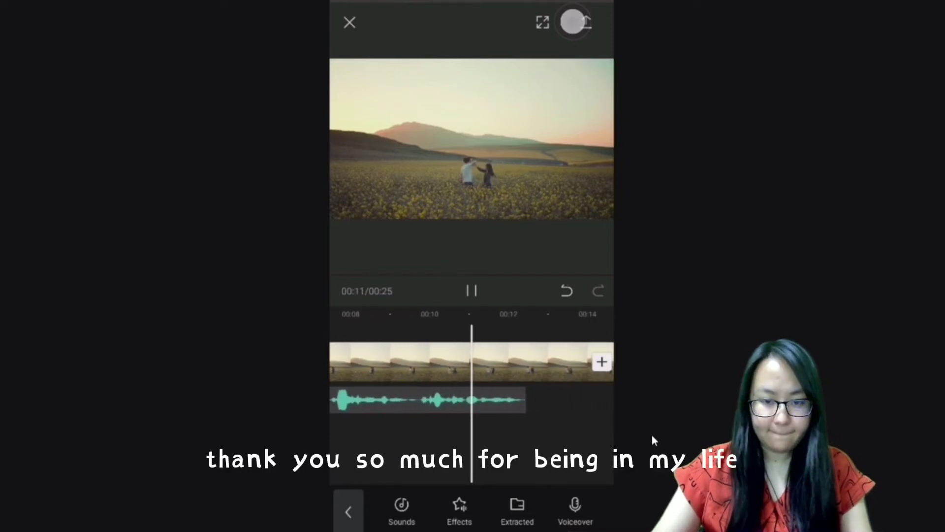
pyautogui.press('space')
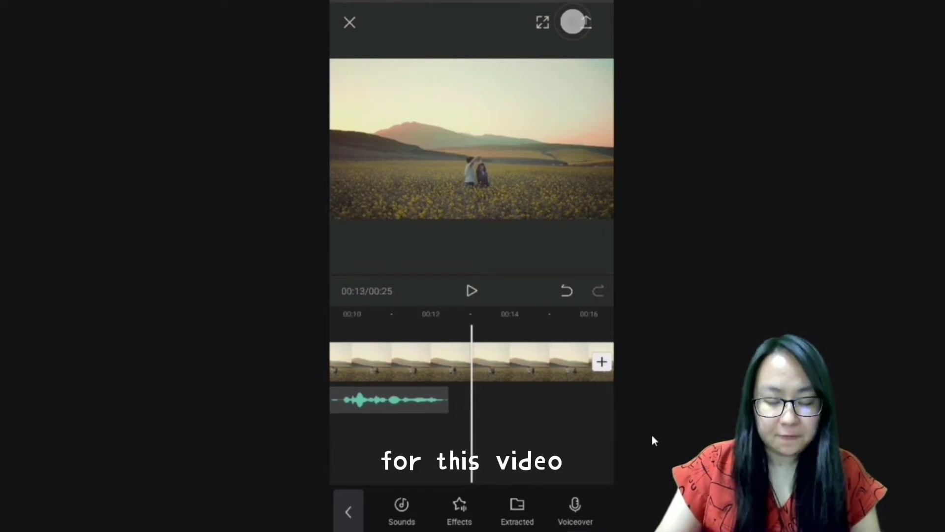
pyautogui.click(512, 361)
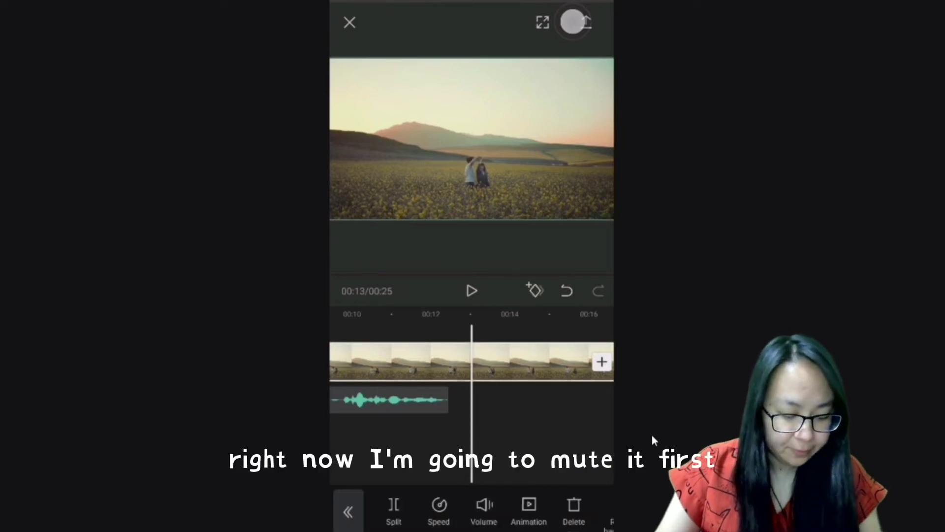
pyautogui.click(484, 510)
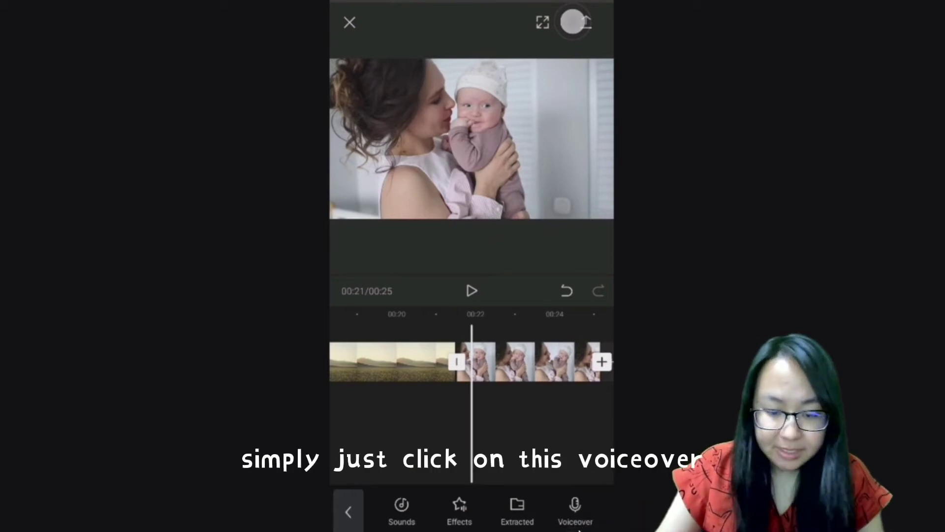
# Record a second voiceover about 3 seconds long over the mother-and-baby clip from 00:21, and open its volume setting.
pyautogui.click(579, 505)
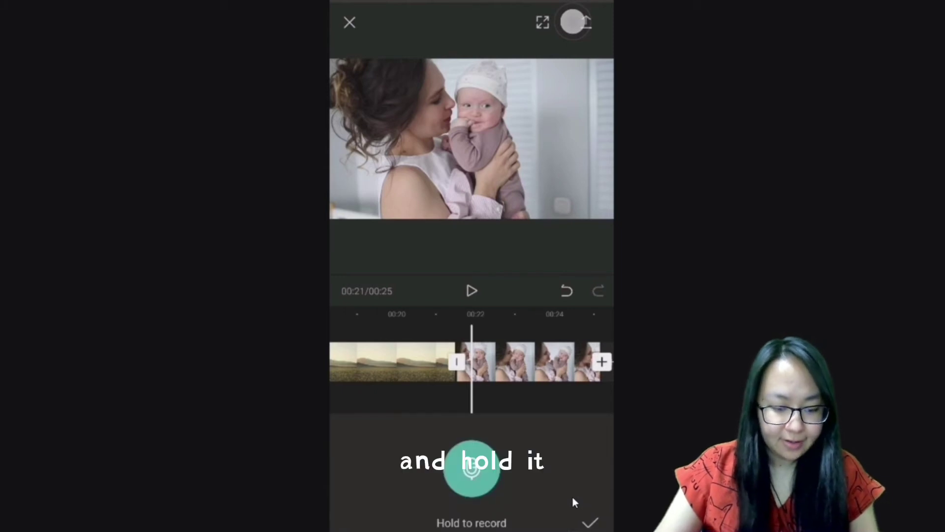
pyautogui.click(472, 468)
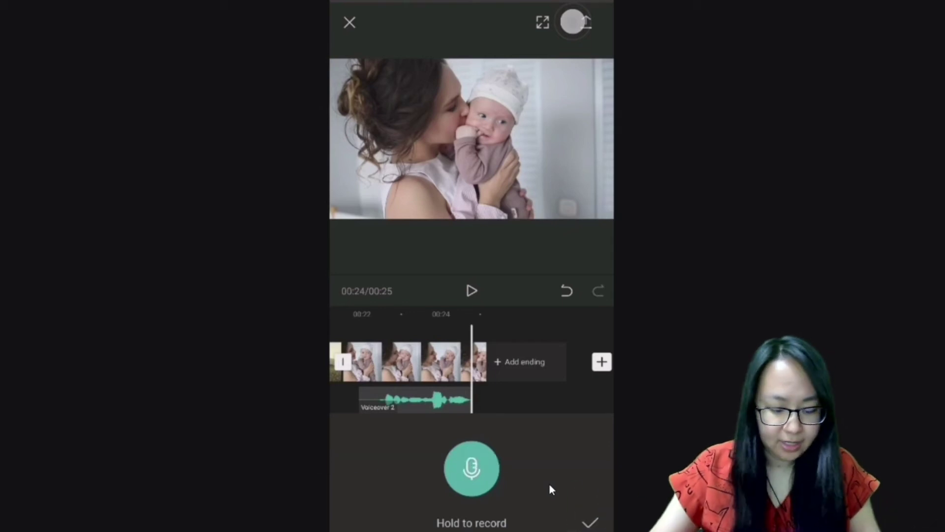
pyautogui.click(590, 521)
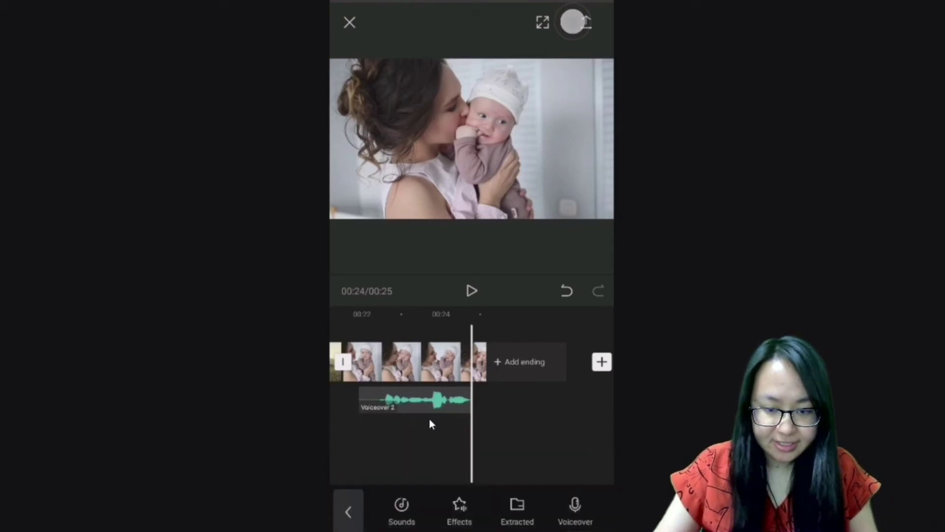
pyautogui.click(410, 397)
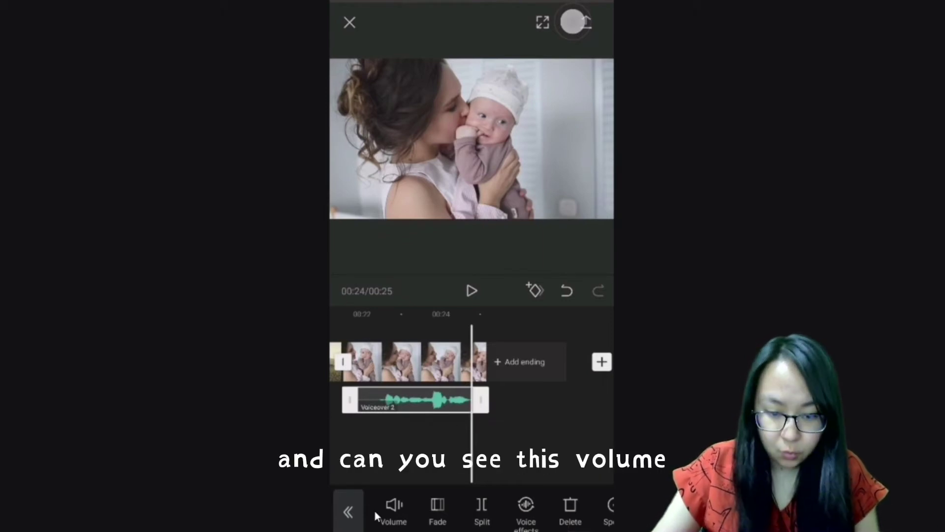
pyautogui.click(391, 510)
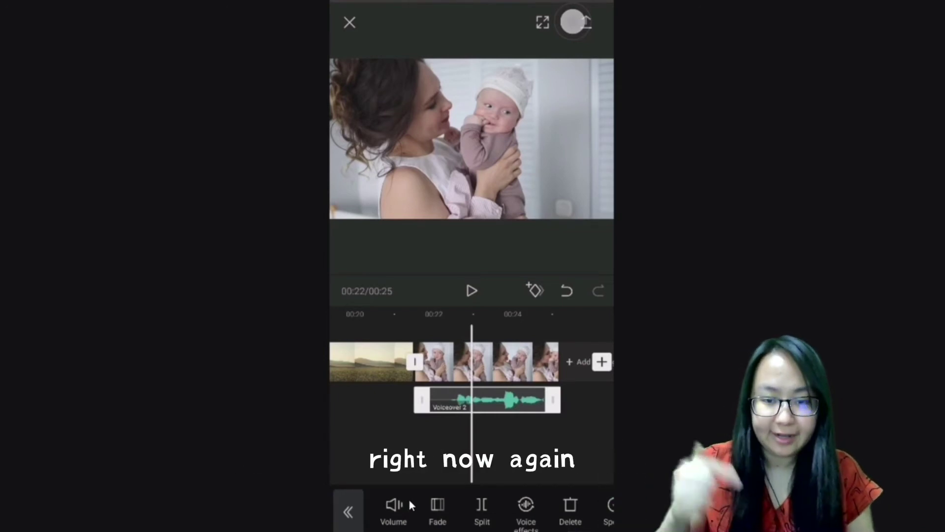
# Generate auto captions from the voiceover with English as the language.
pyautogui.hscroll(-15, 472, 364)
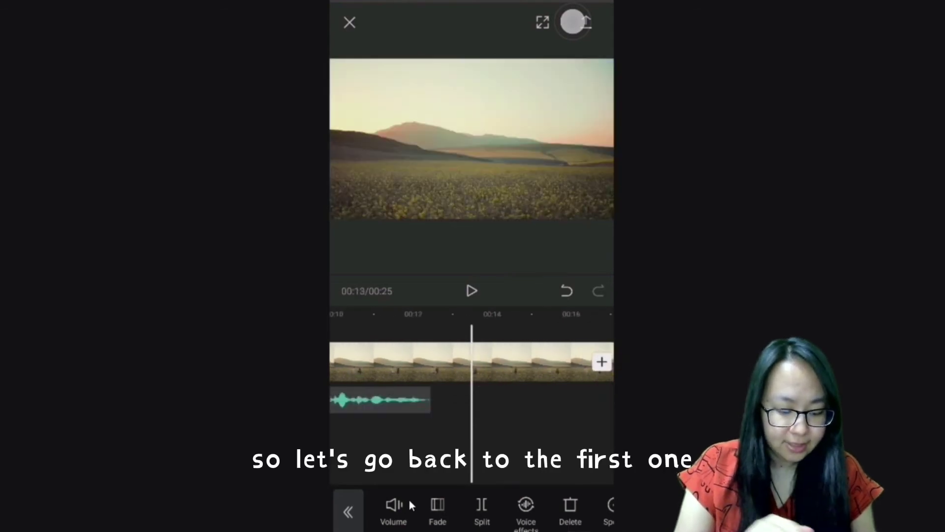
pyautogui.hscroll(-3, 471, 364)
pyautogui.click(512, 403)
pyautogui.moveTo(512, 403); pyautogui.dragTo(467, 403)
pyautogui.click(468, 404)
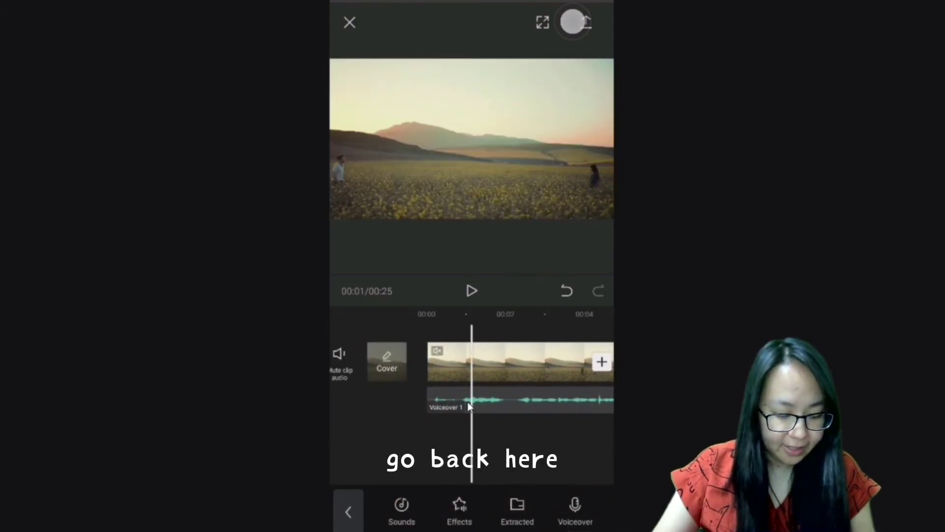
pyautogui.rightClick(467, 407)
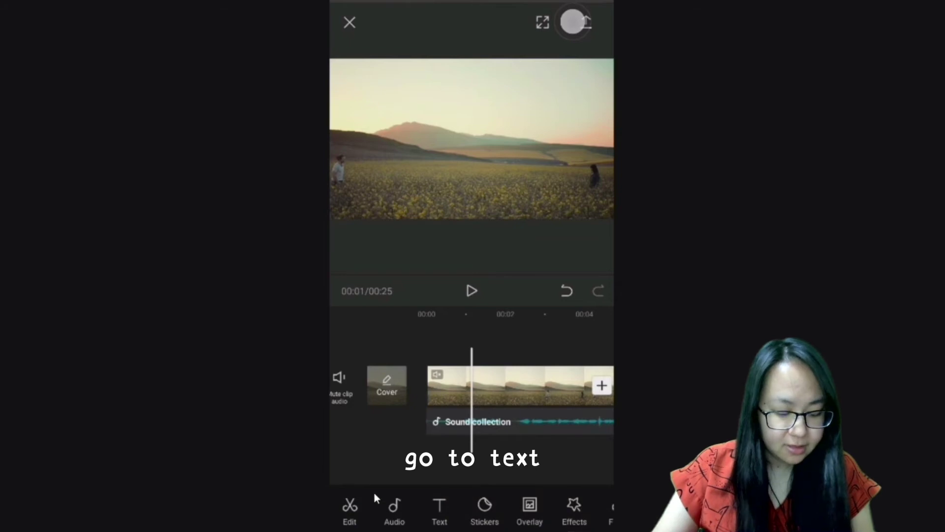
pyautogui.click(448, 526)
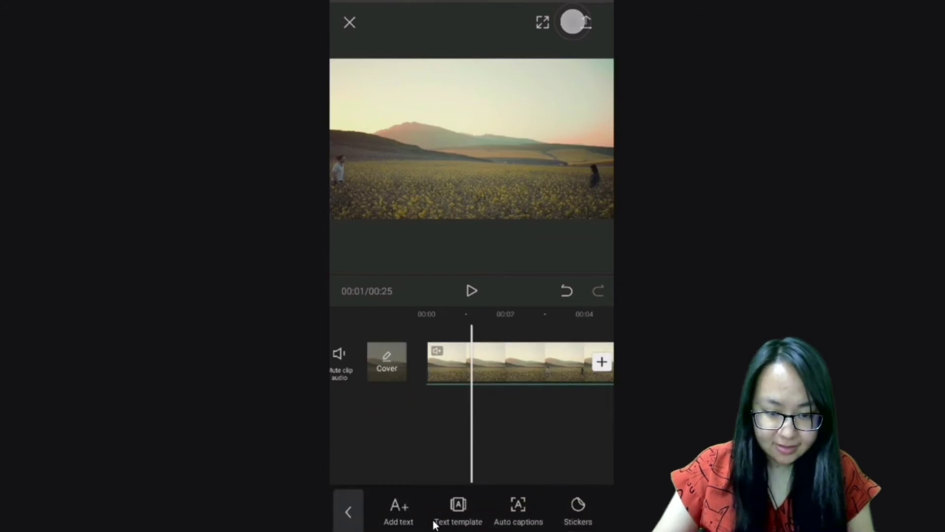
pyautogui.click(533, 512)
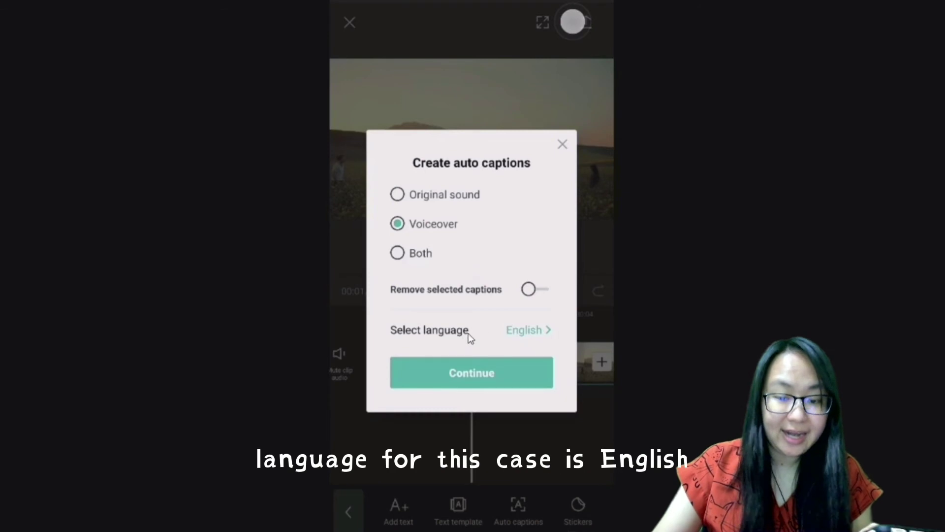
pyautogui.click(536, 334)
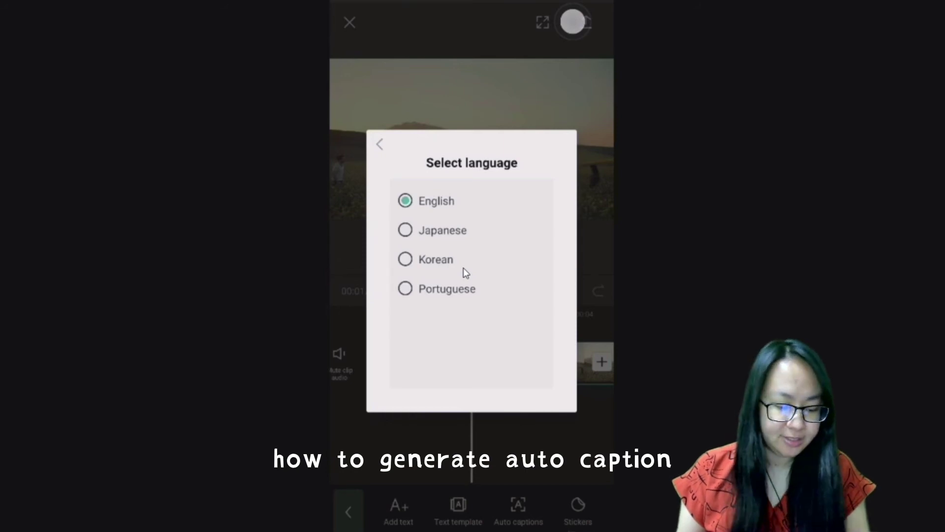
pyautogui.press('Escape')
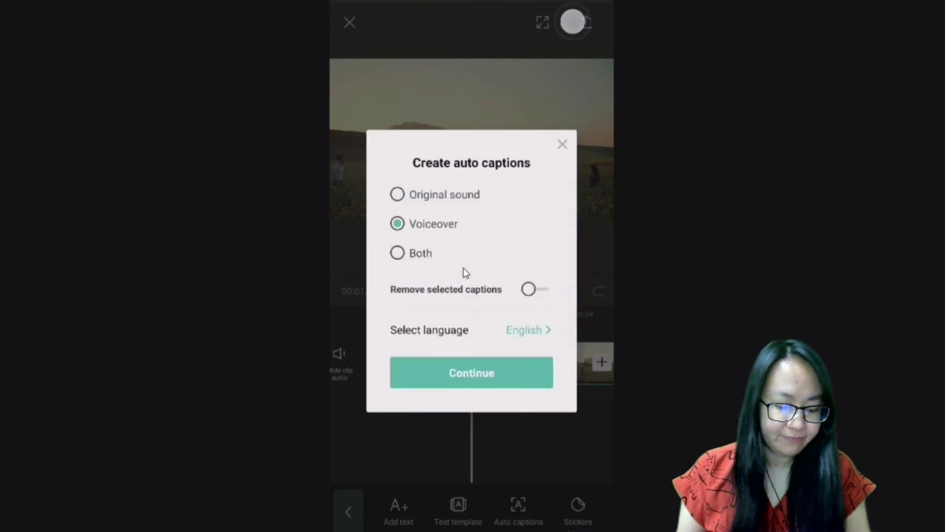
pyautogui.click(461, 353)
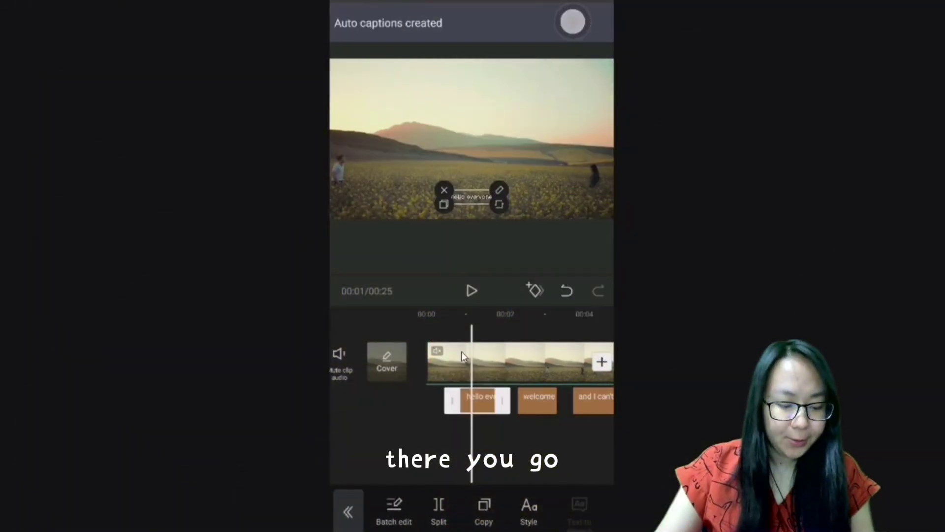
# Enlarge the caption "and I can't wait to see you and finally we meet" in the preview and play the captioned video from near its start.
pyautogui.hscroll(3, 501, 426)
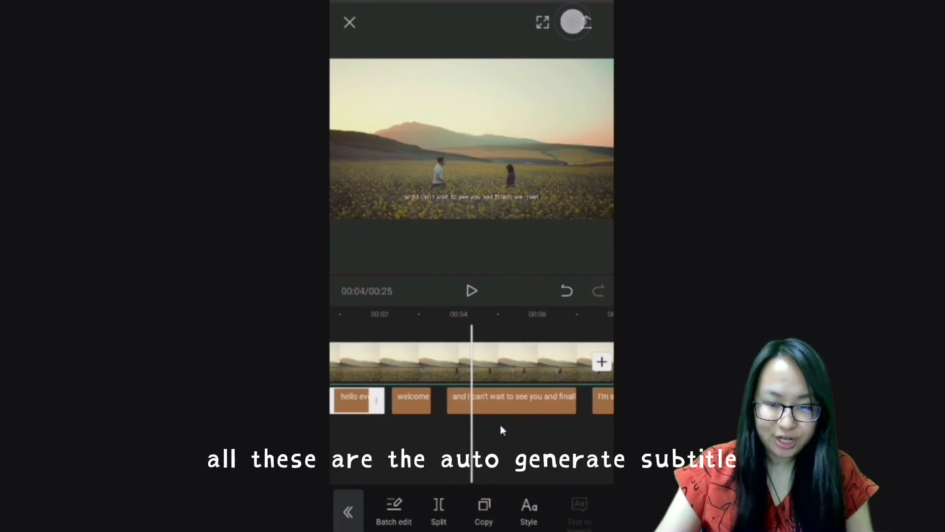
pyautogui.scroll(-2, 501, 429)
pyautogui.click(518, 416)
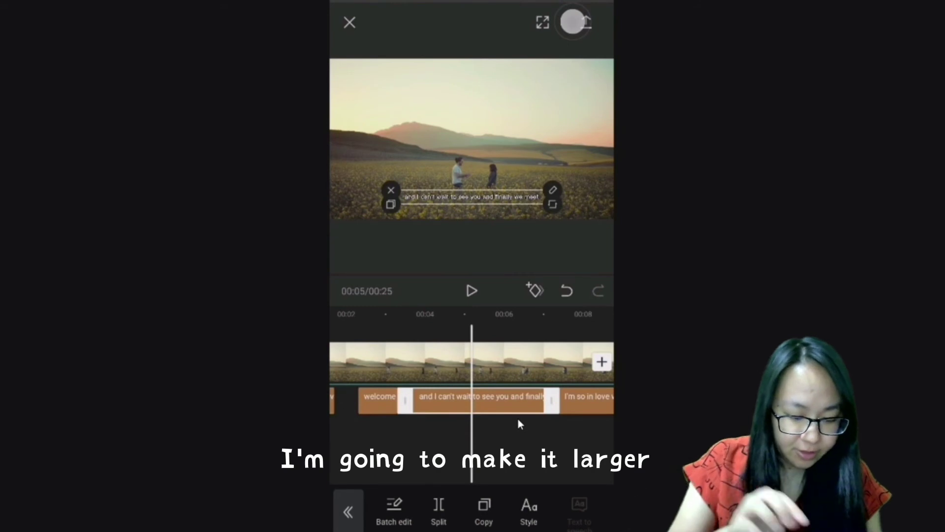
pyautogui.moveTo(552, 205); pyautogui.dragTo(599, 207)
pyautogui.hscroll(-4, 518, 418)
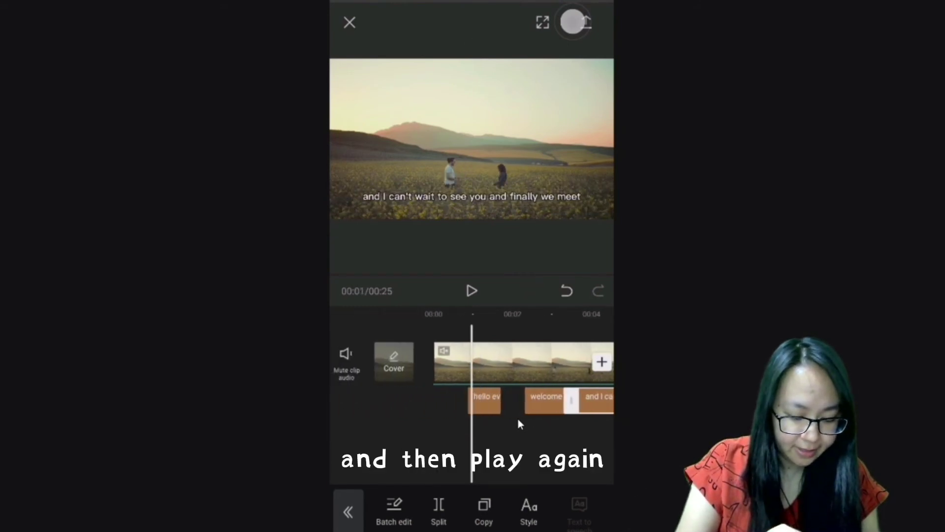
pyautogui.click(472, 291)
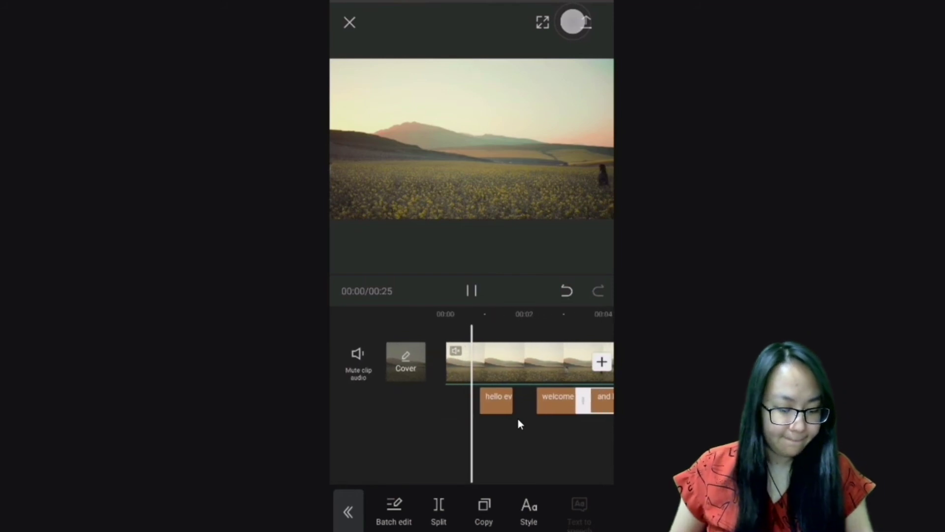